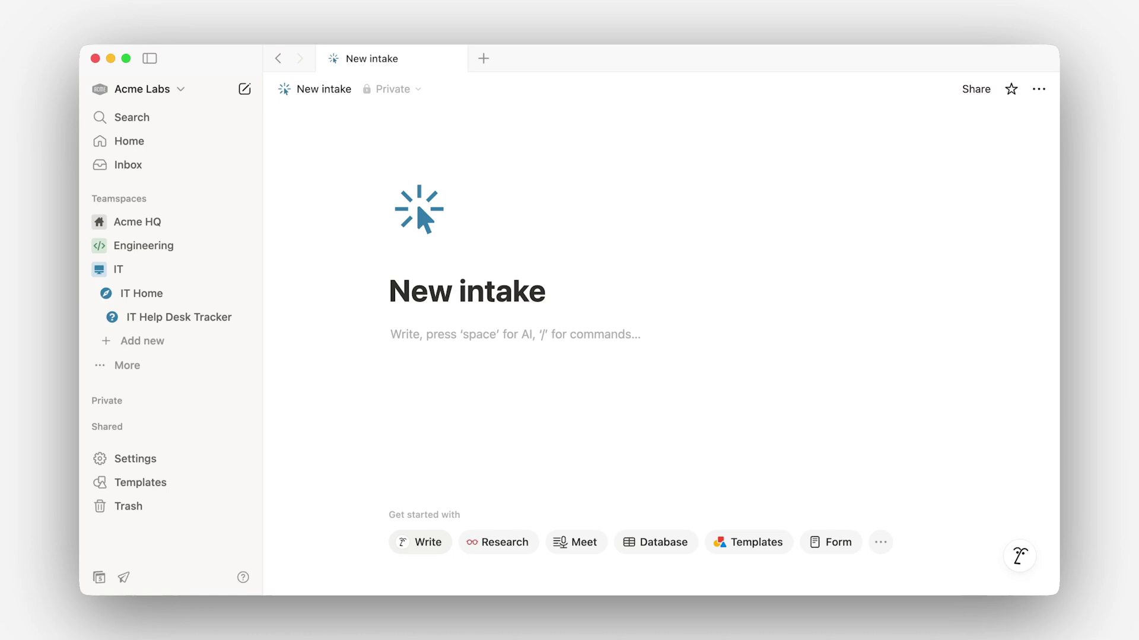
Step: Insert a blank form block on the New intake page with the /form command
{"action": "type", "text": "/form"}
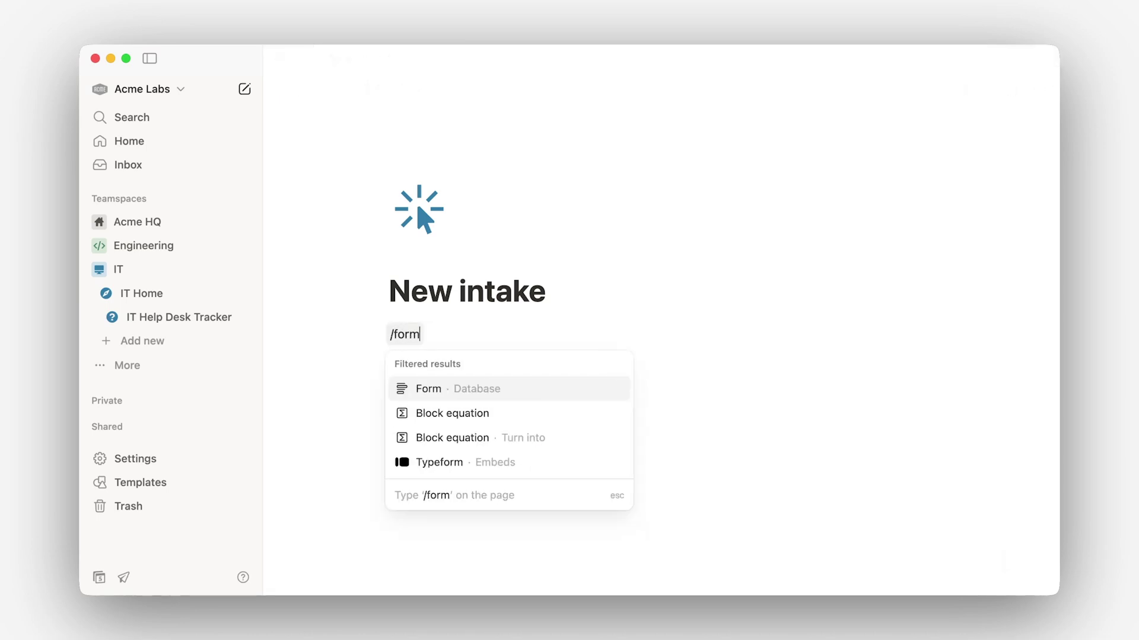
{"action": "left_click", "coordinate": [481, 391]}
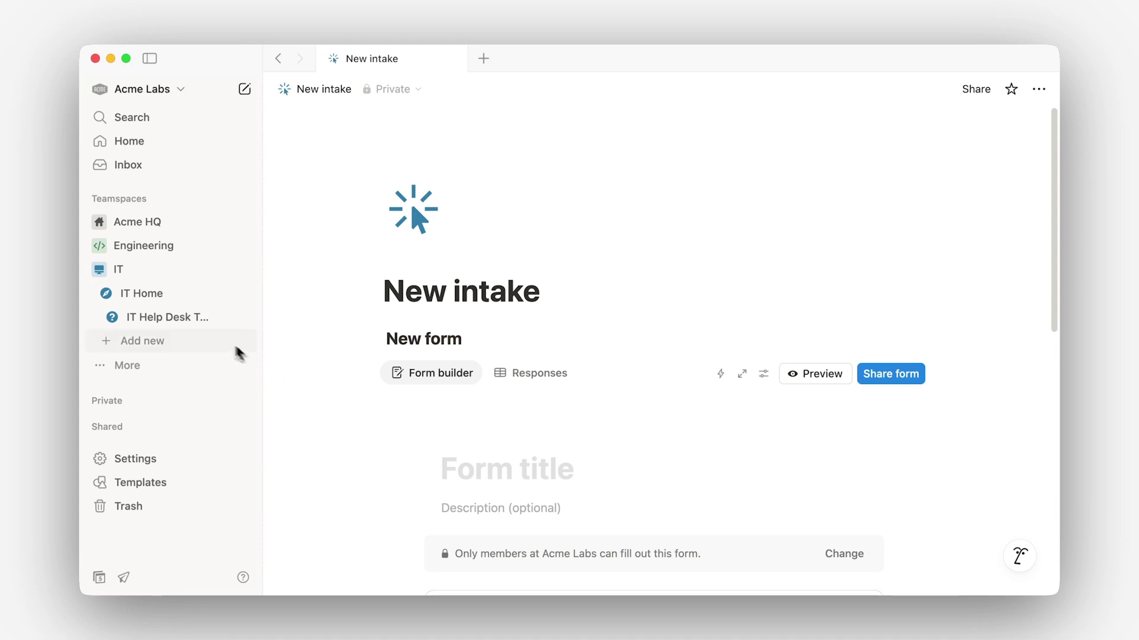
Step: Add a Form view to IT Help Desk Tracker and accept the three auto-created questions
{"action": "left_click", "coordinate": [184, 324]}
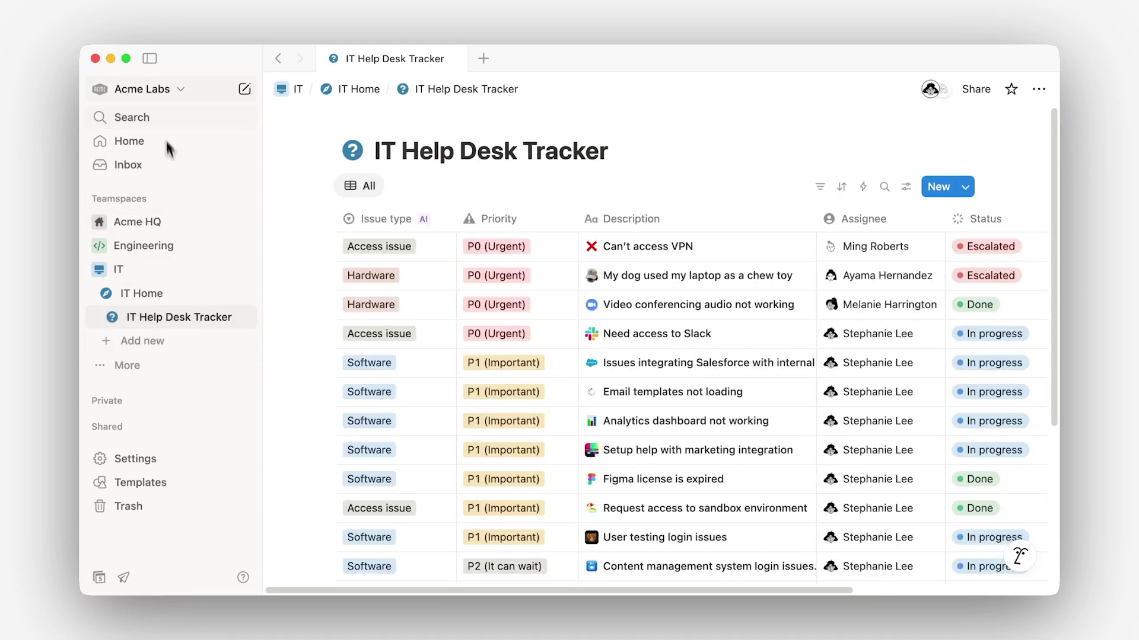
{"action": "left_click", "coordinate": [147, 59]}
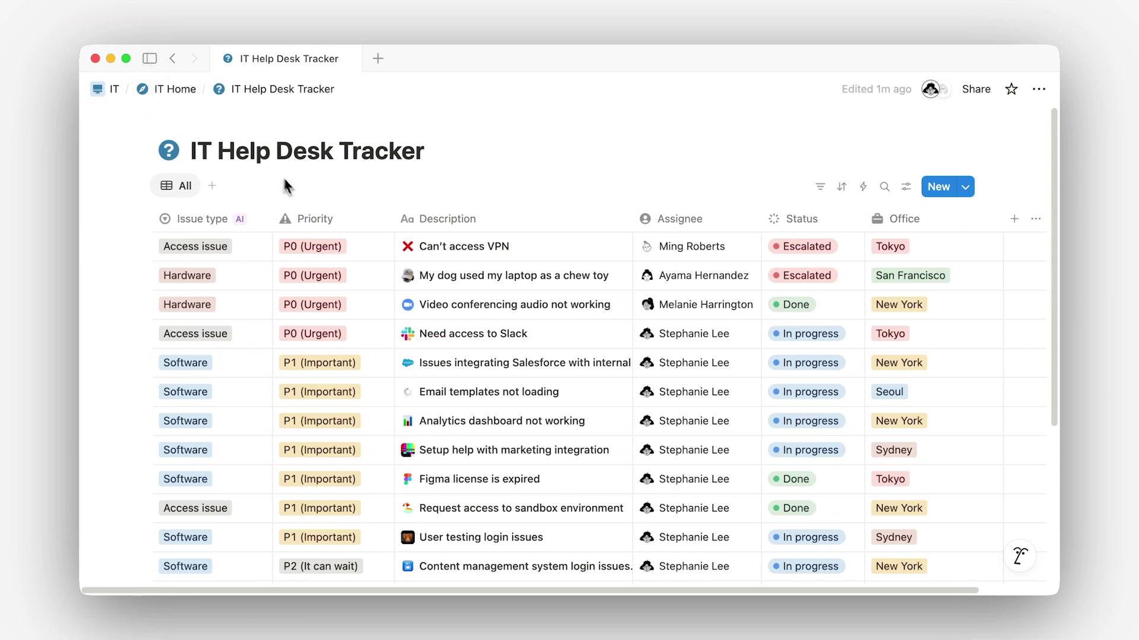
{"action": "left_click", "coordinate": [214, 187]}
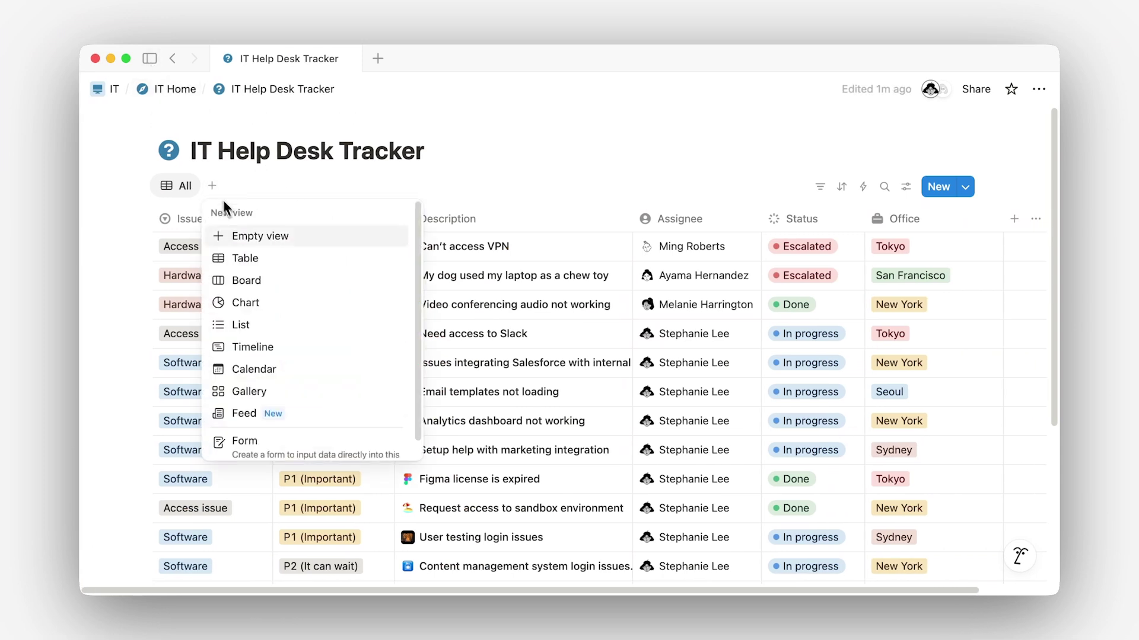
{"action": "scroll", "coordinate": [375, 441], "scroll_direction": "down", "scroll_amount": 1}
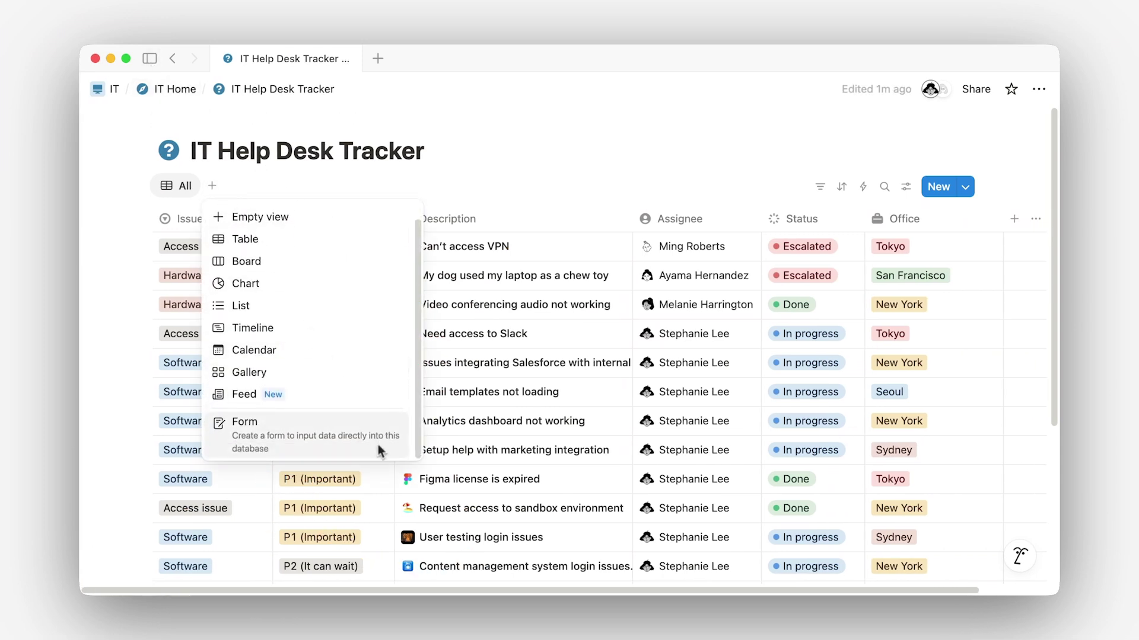
{"action": "left_click", "coordinate": [378, 449]}
{"action": "left_click", "coordinate": [450, 383]}
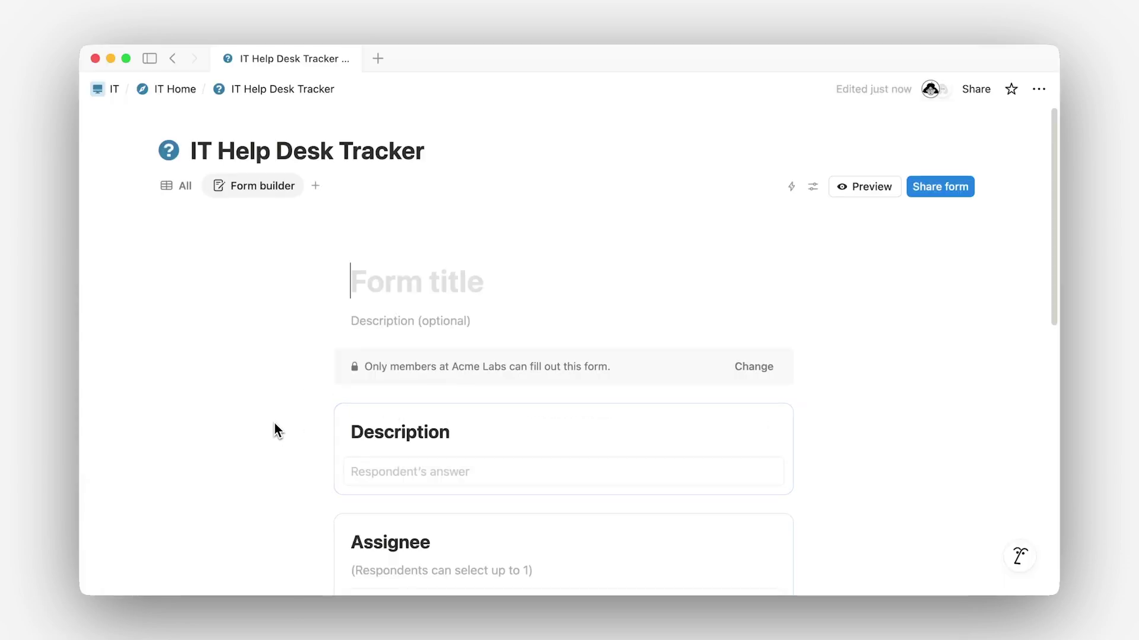
Step: Title the form 'Submit an IT request' and move the Priority question above Assignee
{"action": "type", "text": "Submit an IT request"}
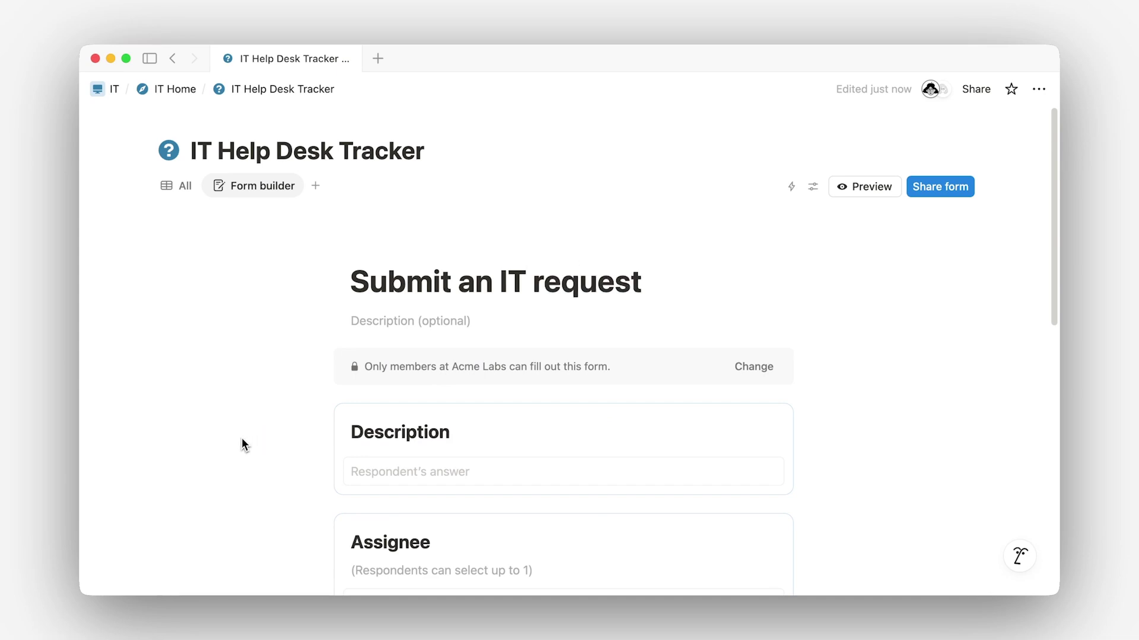
{"action": "scroll", "coordinate": [243, 440], "scroll_direction": "down", "scroll_amount": 1}
{"action": "scroll", "coordinate": [243, 444], "scroll_direction": "down", "scroll_amount": 5}
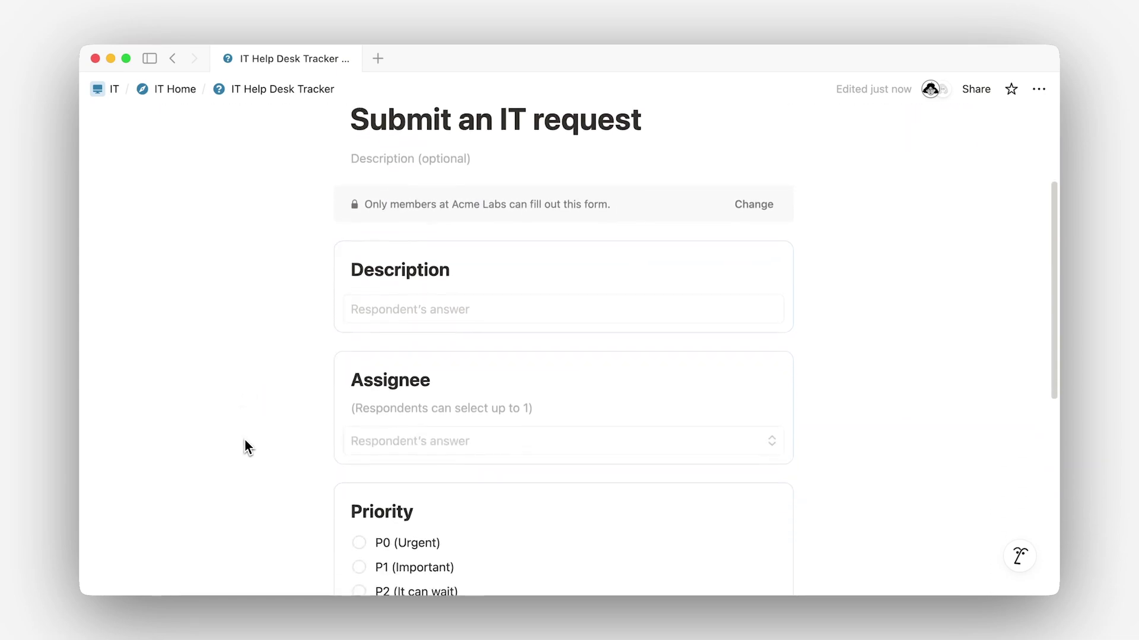
{"action": "left_click_drag", "start_coordinate": [460, 506], "coordinate": [475, 384]}
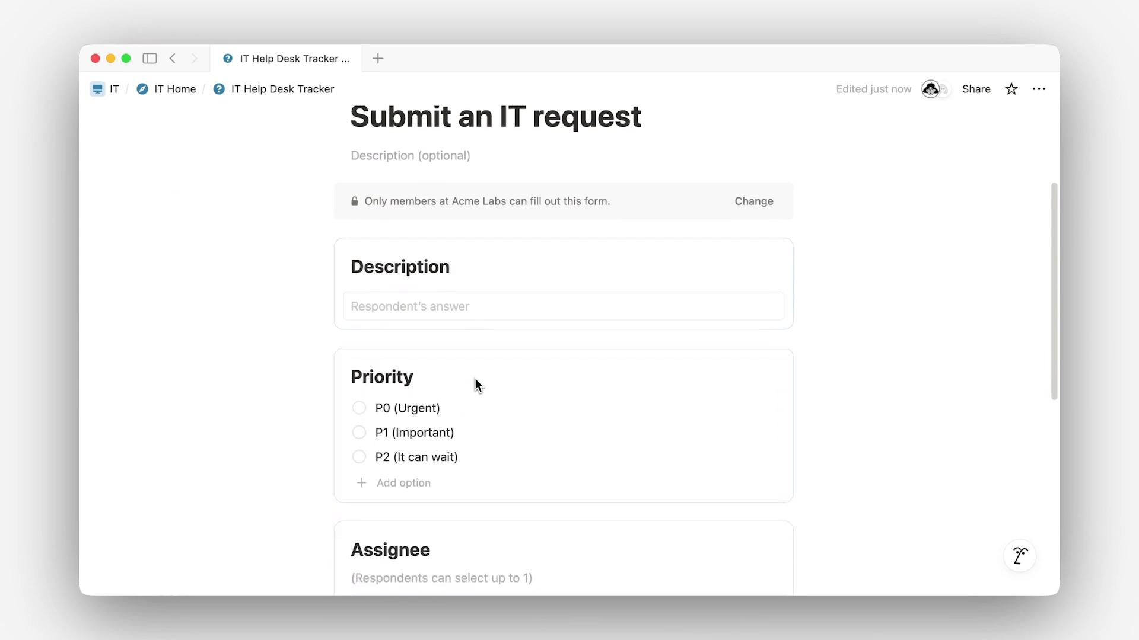
Step: Rename Description to 'What issue are you facing?' with helper text 'Provide additional details'
{"action": "double_click", "coordinate": [412, 277]}
{"action": "type", "text": "What i"}
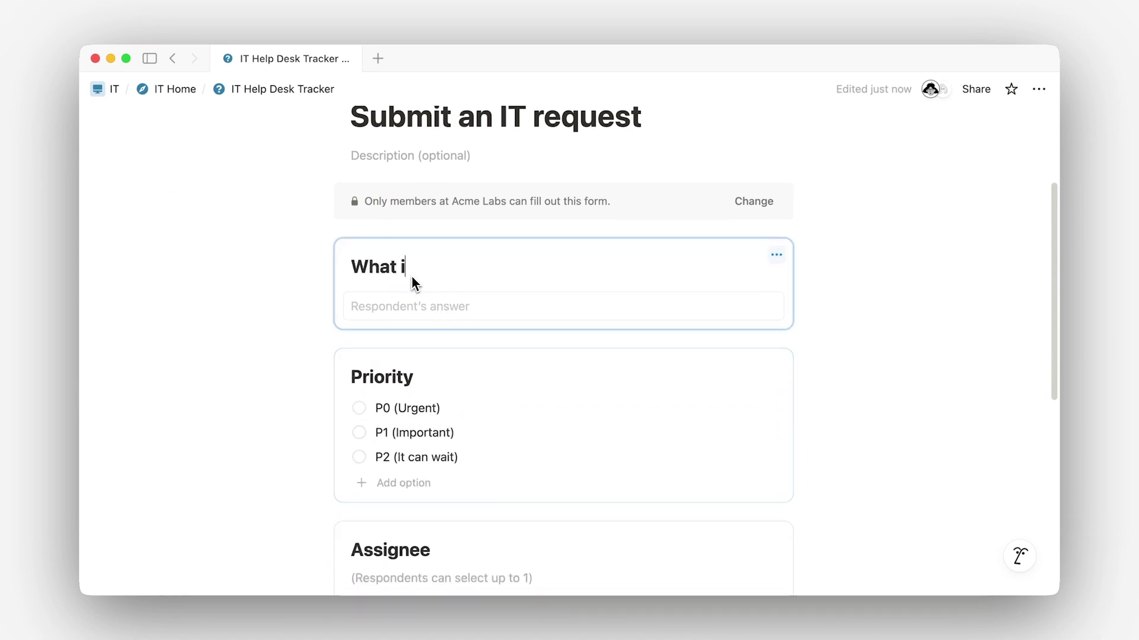
{"action": "type", "text": "ssue are you facing?"}
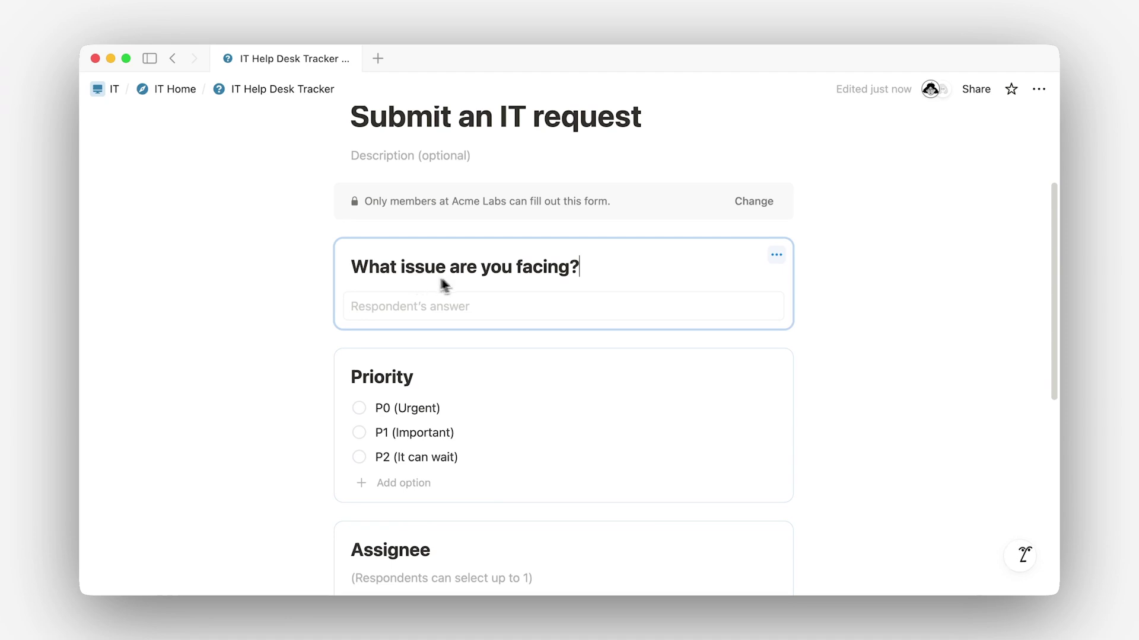
{"action": "left_click", "coordinate": [776, 255]}
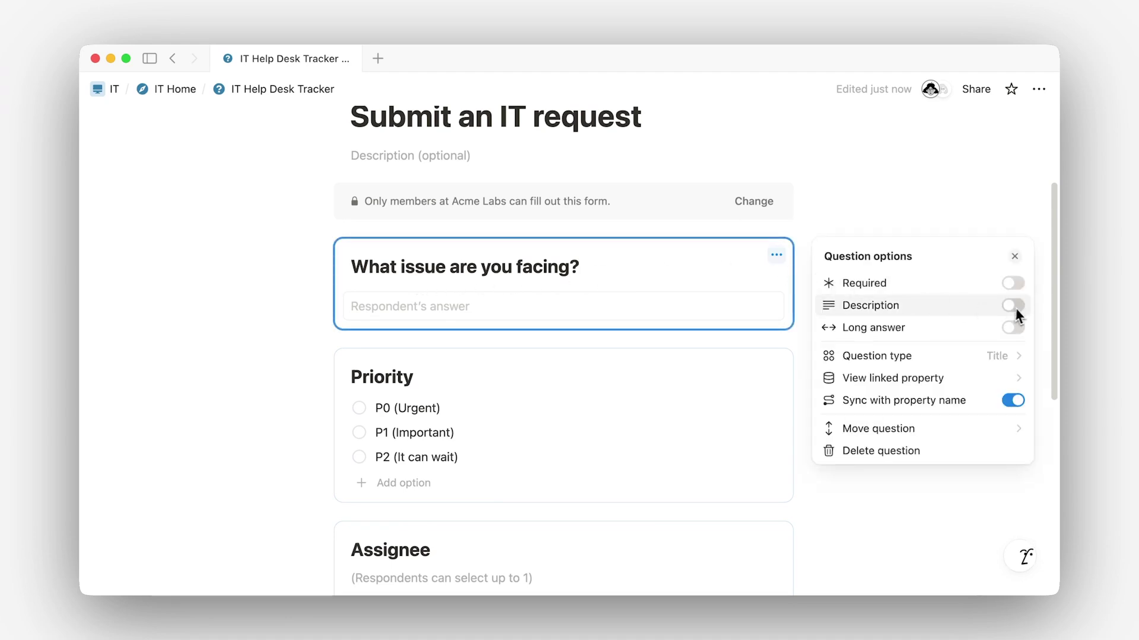
{"action": "left_click", "coordinate": [1013, 305]}
{"action": "left_click", "coordinate": [400, 304]}
{"action": "type", "text": "Provide additional details"}
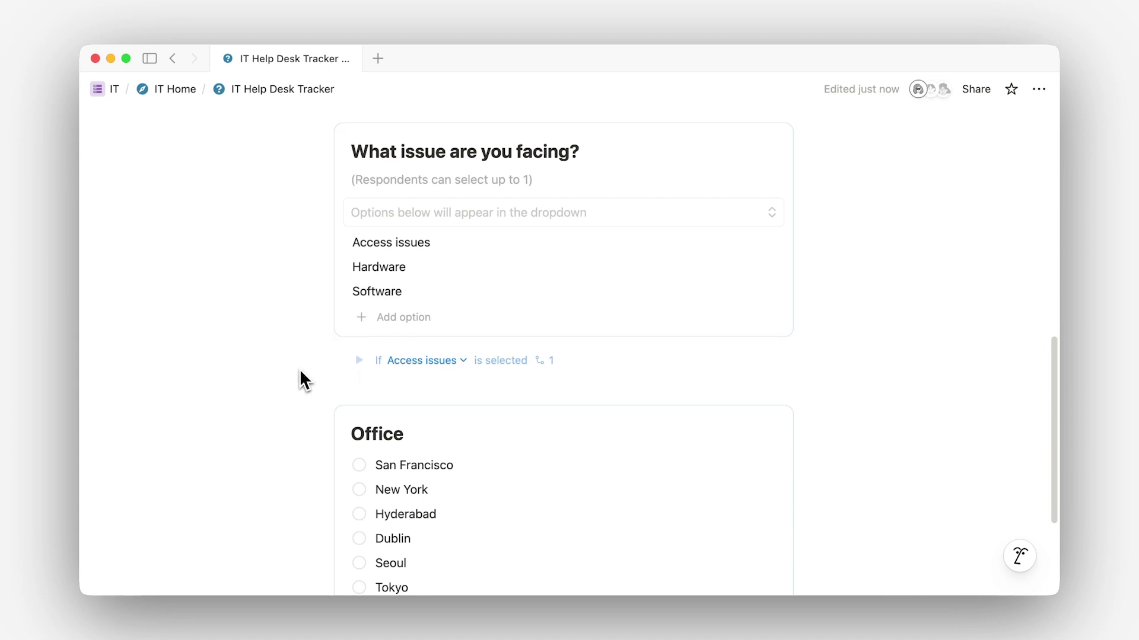
Step: Add a multiple-choice question 'What type of hardware?' under the Hardware condition
{"action": "left_click", "coordinate": [359, 360]}
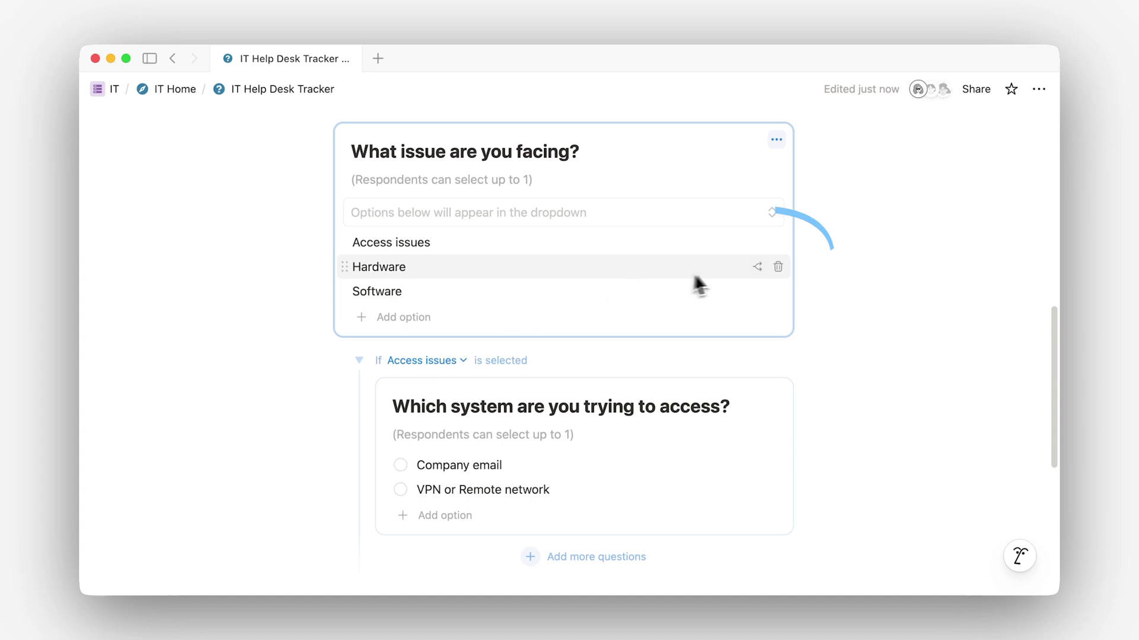
{"action": "left_click", "coordinate": [757, 268]}
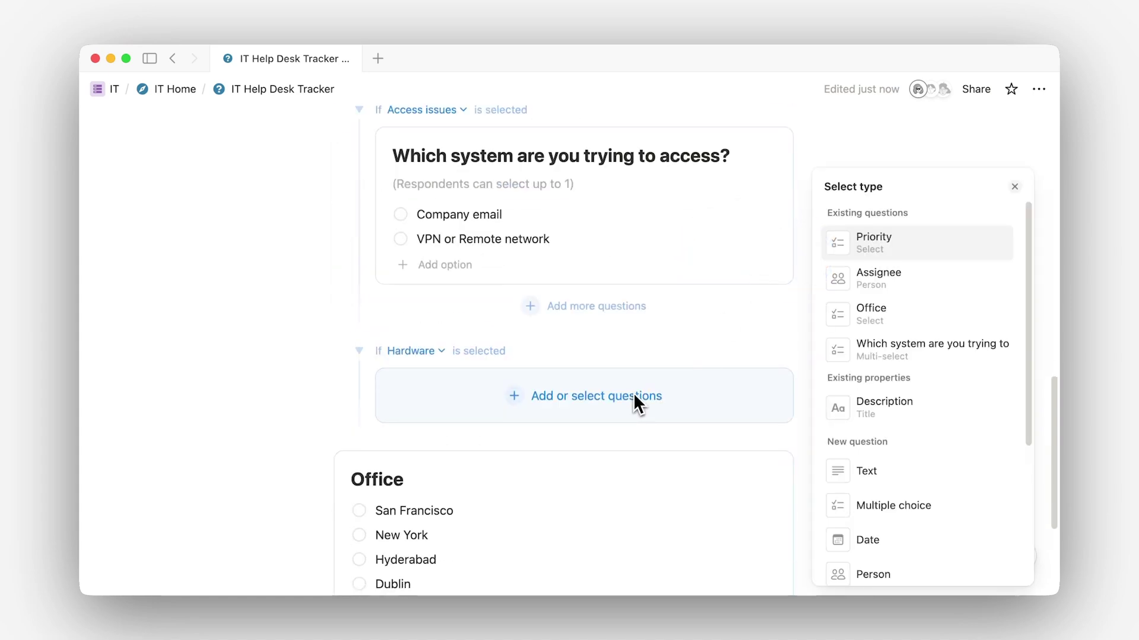
{"action": "left_click", "coordinate": [895, 505]}
{"action": "type", "text": "What type of hardware?"}
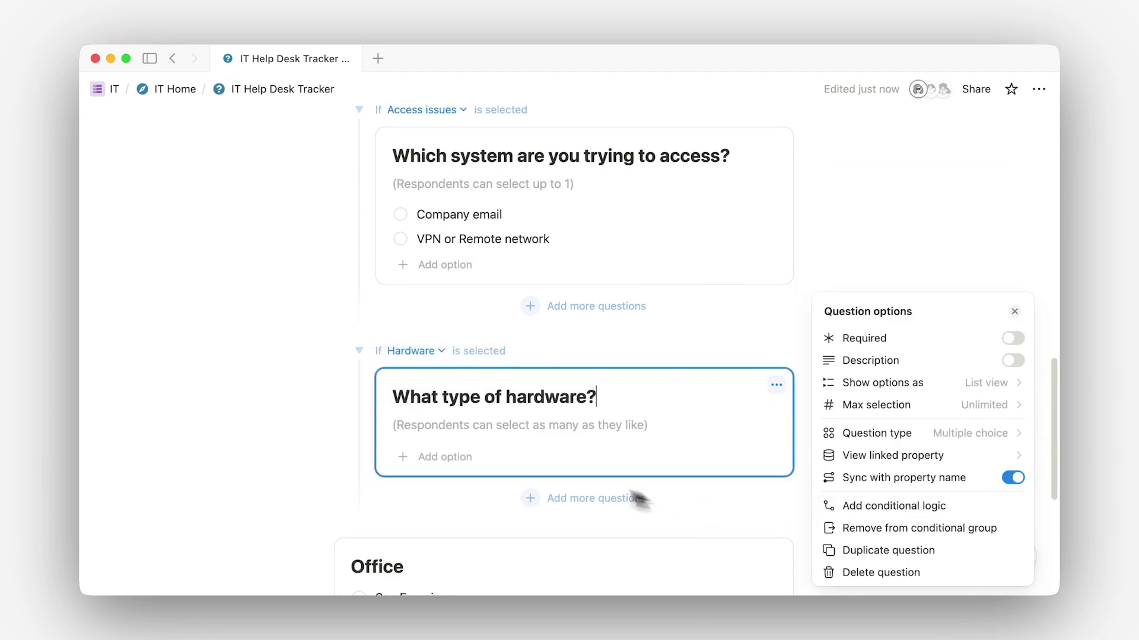
{"action": "key", "text": "Escape"}
Step: Give the hardware question the options Laptop, Monitor and Printer
{"action": "left_click", "coordinate": [465, 458]}
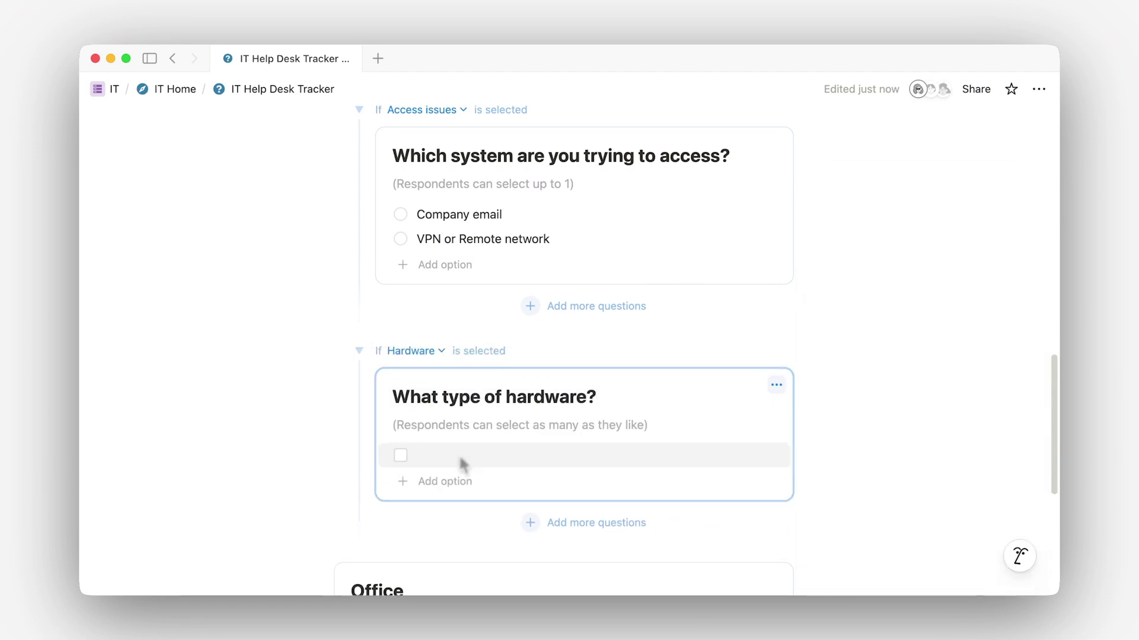
{"action": "type", "text": "Laptop"}
{"action": "key", "text": "Return"}
{"action": "type", "text": "Monitor"}
{"action": "key", "text": "Return"}
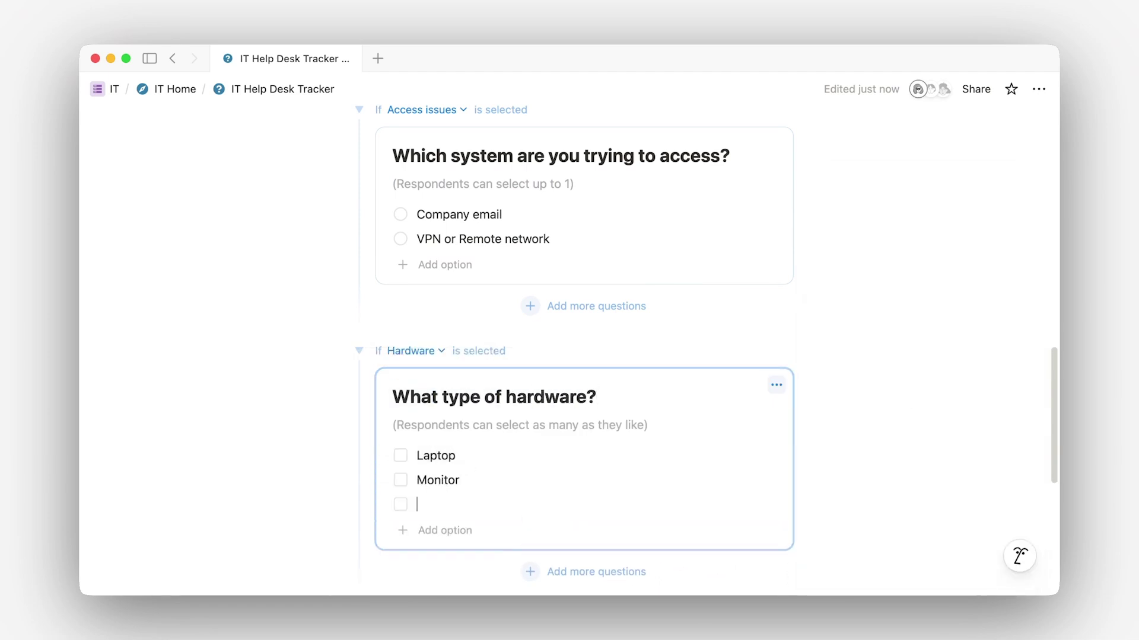
{"action": "type", "text": "Printer"}
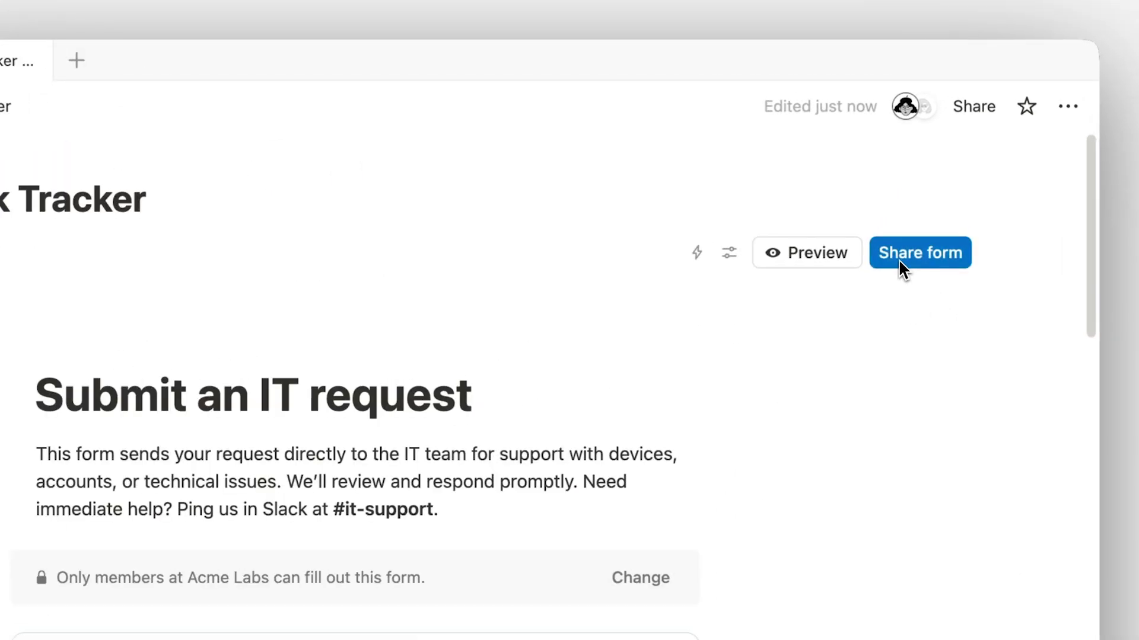
Step: Keep the form limited to Acme Labs members, anonymous responses off, submission access No access
{"action": "left_click", "coordinate": [926, 191]}
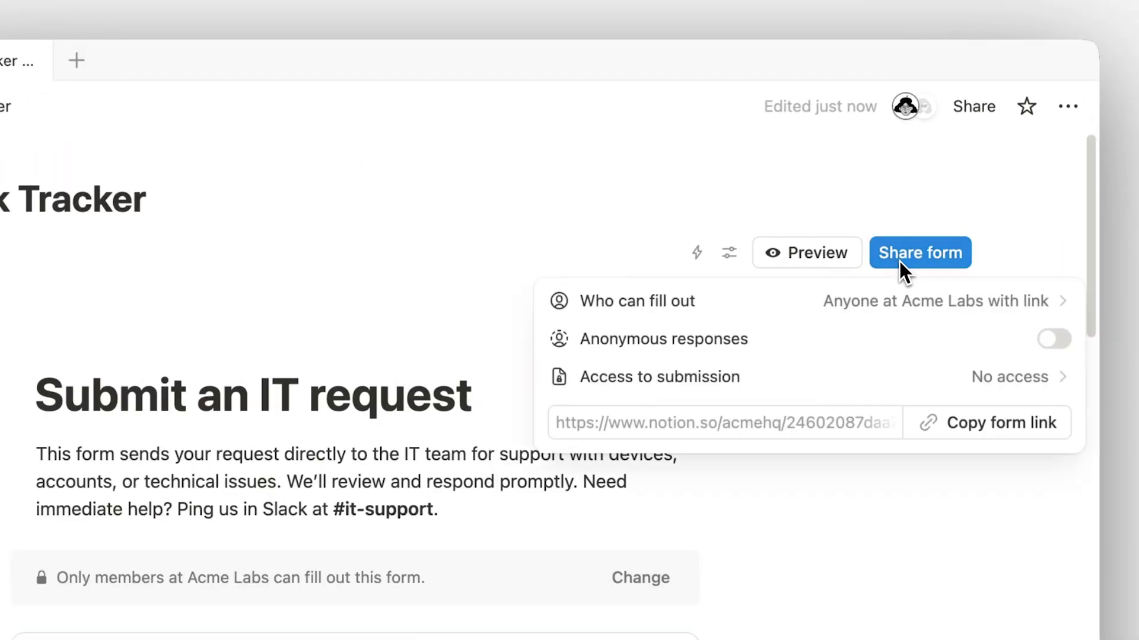
{"action": "left_click", "coordinate": [932, 308]}
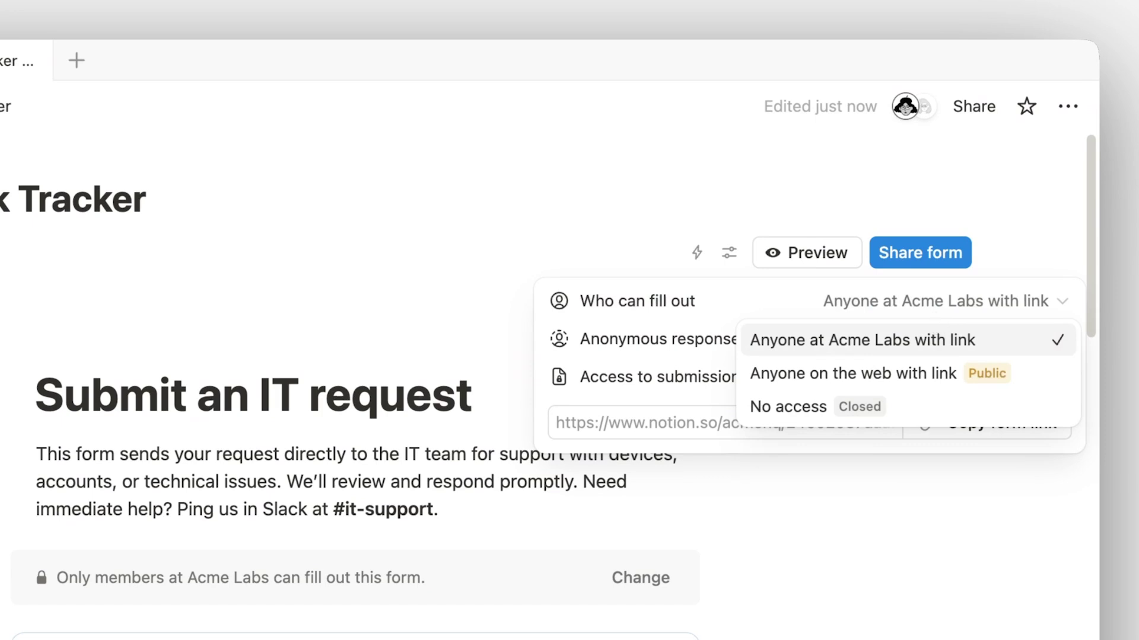
{"action": "left_click", "coordinate": [939, 301]}
{"action": "left_click", "coordinate": [1051, 340]}
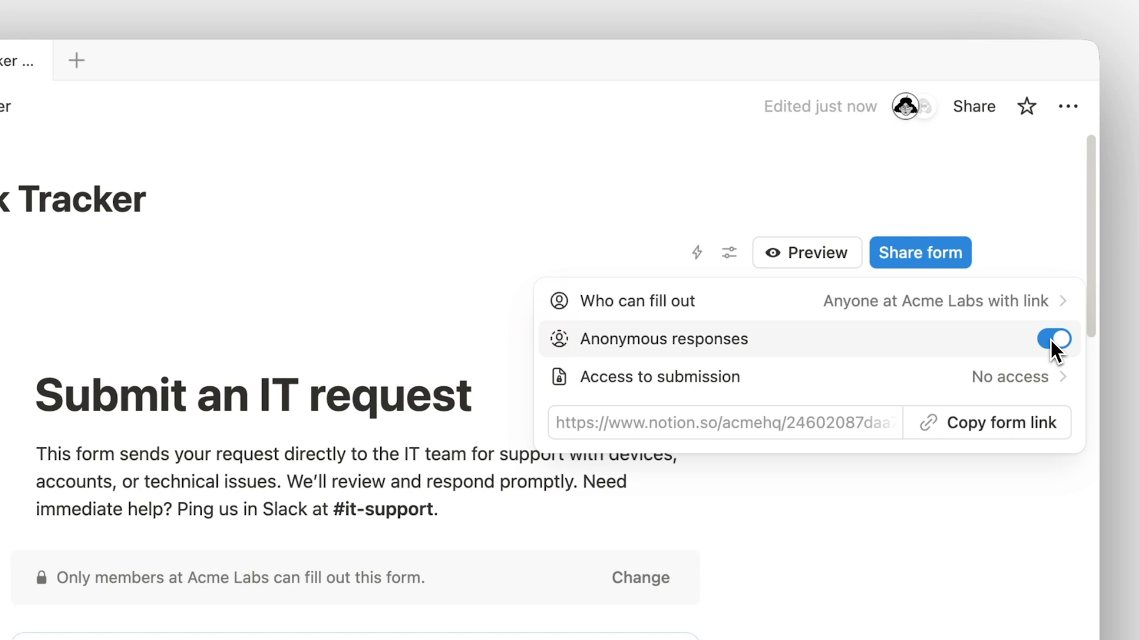
{"action": "left_click", "coordinate": [1053, 339]}
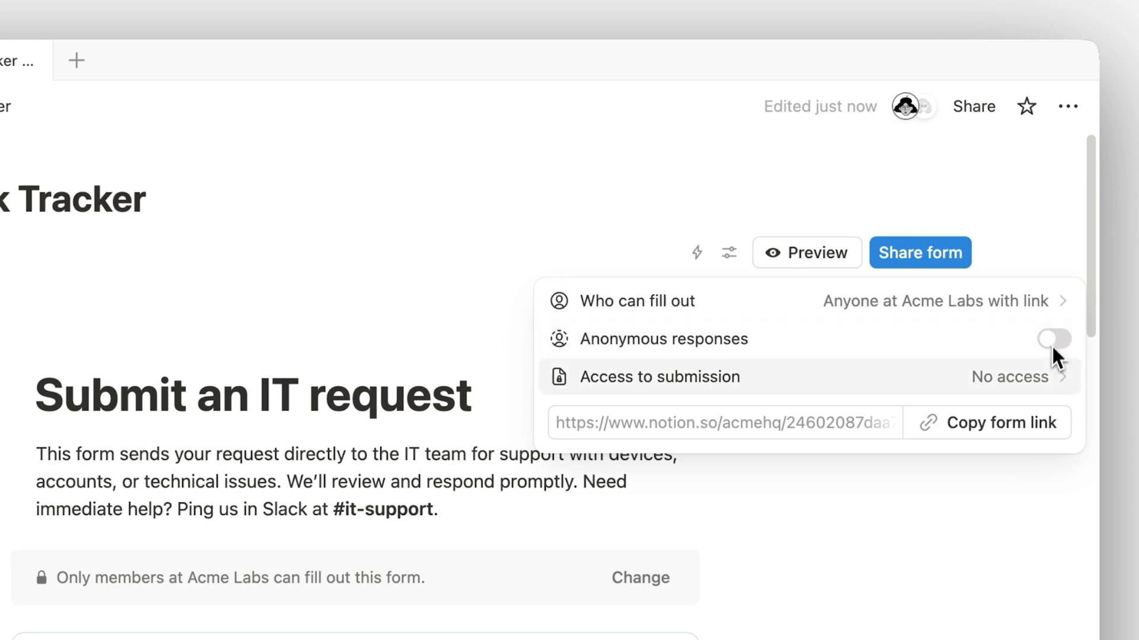
{"action": "left_click", "coordinate": [1061, 378]}
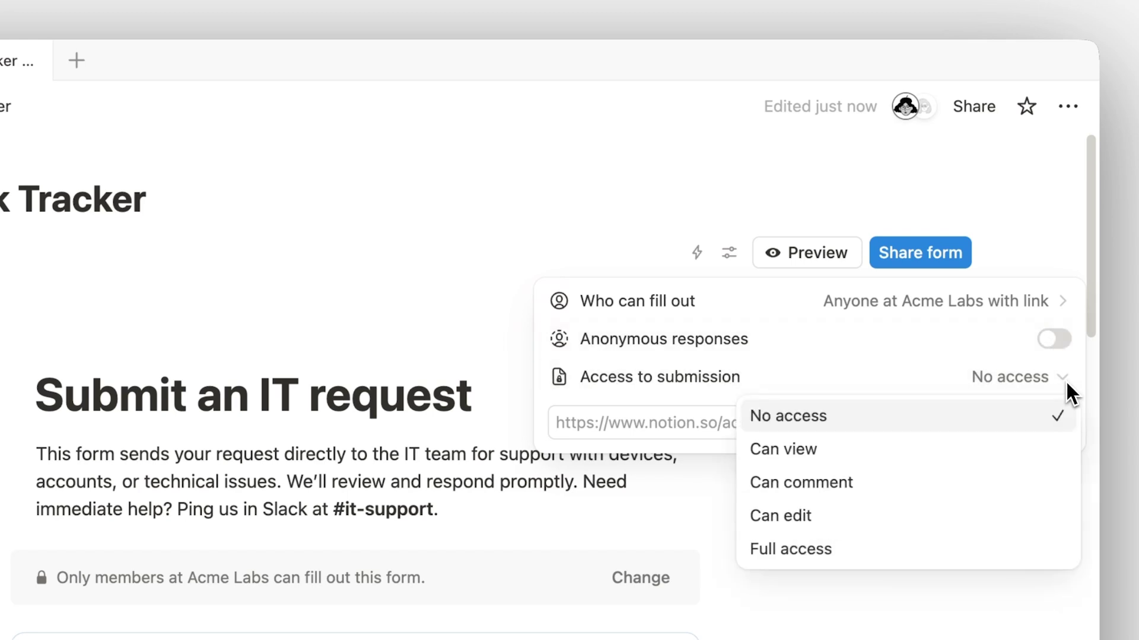
{"action": "left_click", "coordinate": [1052, 419]}
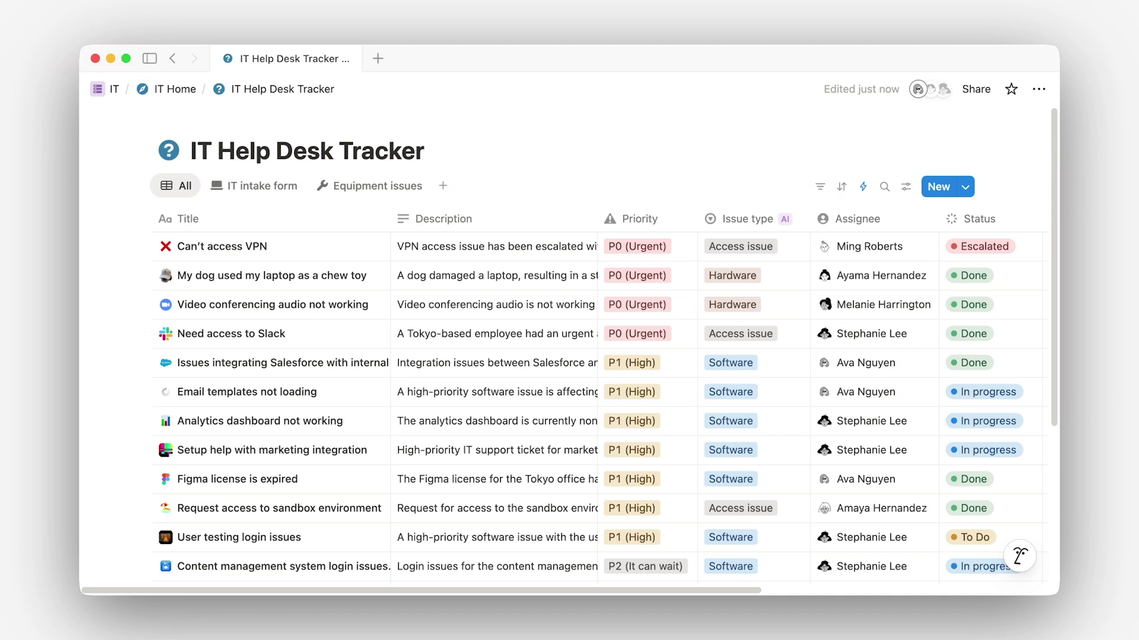
{"action": "left_click", "coordinate": [286, 191]}
{"action": "left_click", "coordinate": [351, 195]}
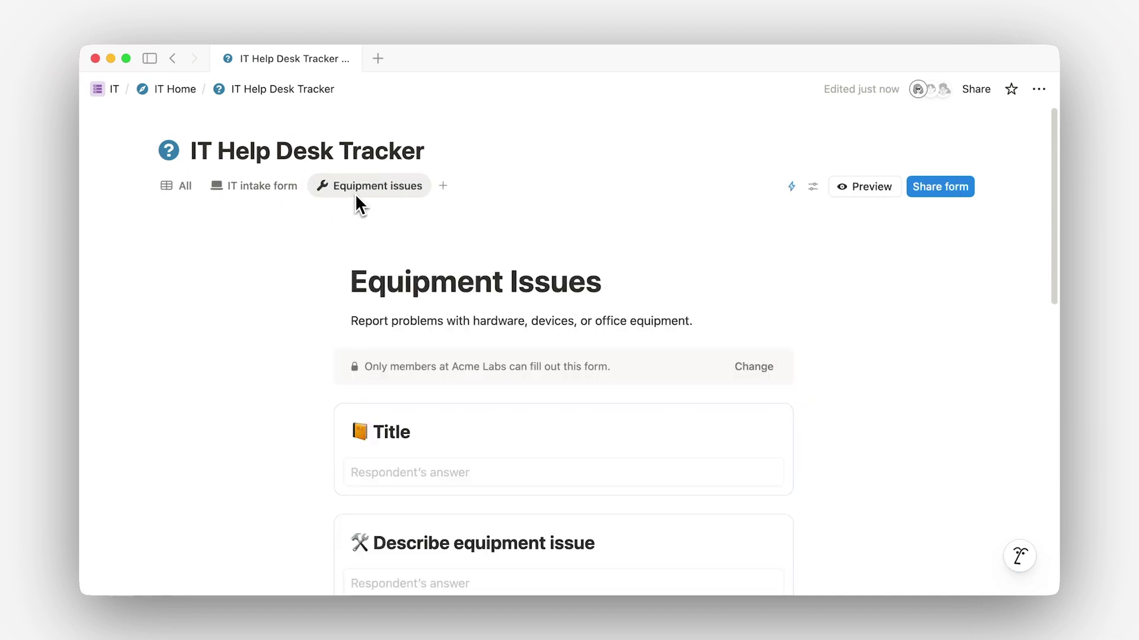
{"action": "scroll", "coordinate": [873, 406], "scroll_direction": "down", "scroll_amount": 3}
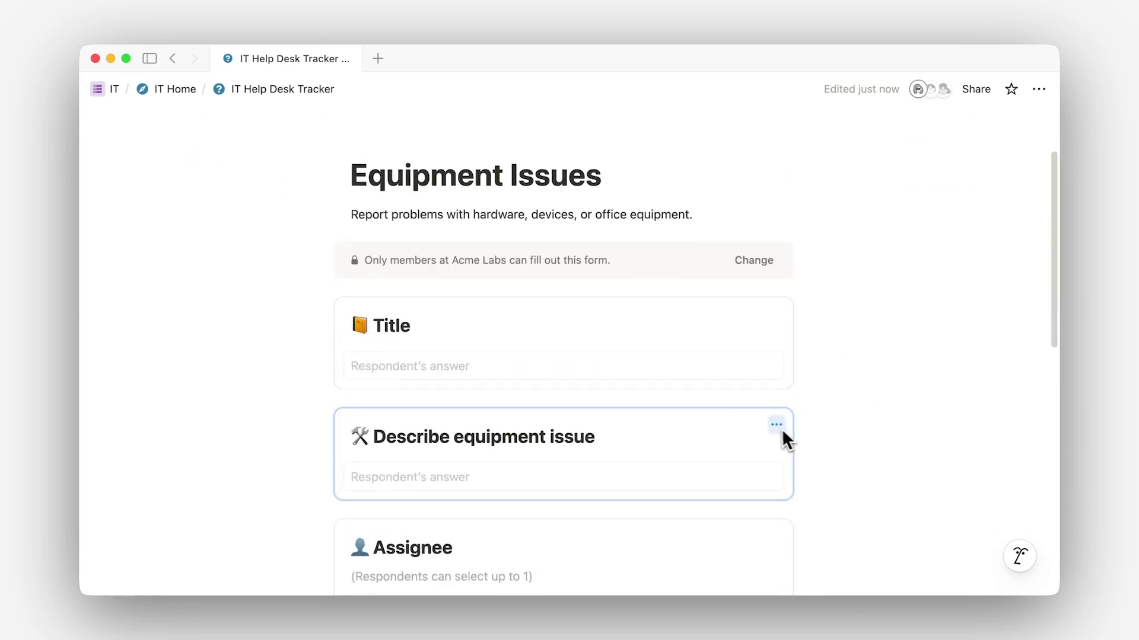
{"action": "left_click", "coordinate": [776, 425]}
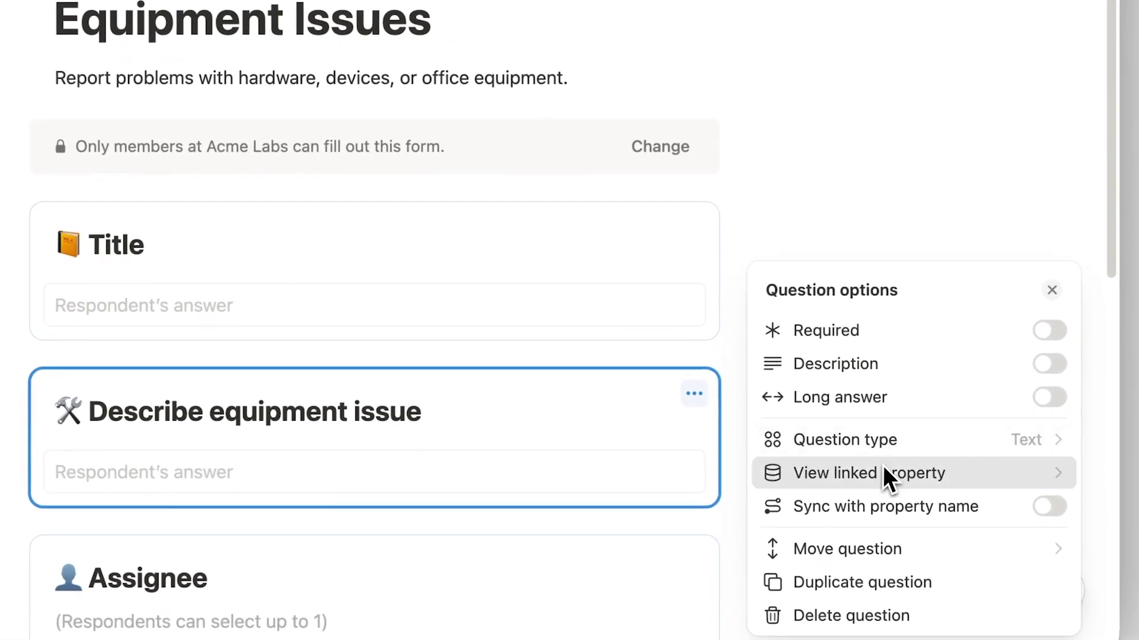
{"action": "left_click", "coordinate": [884, 473]}
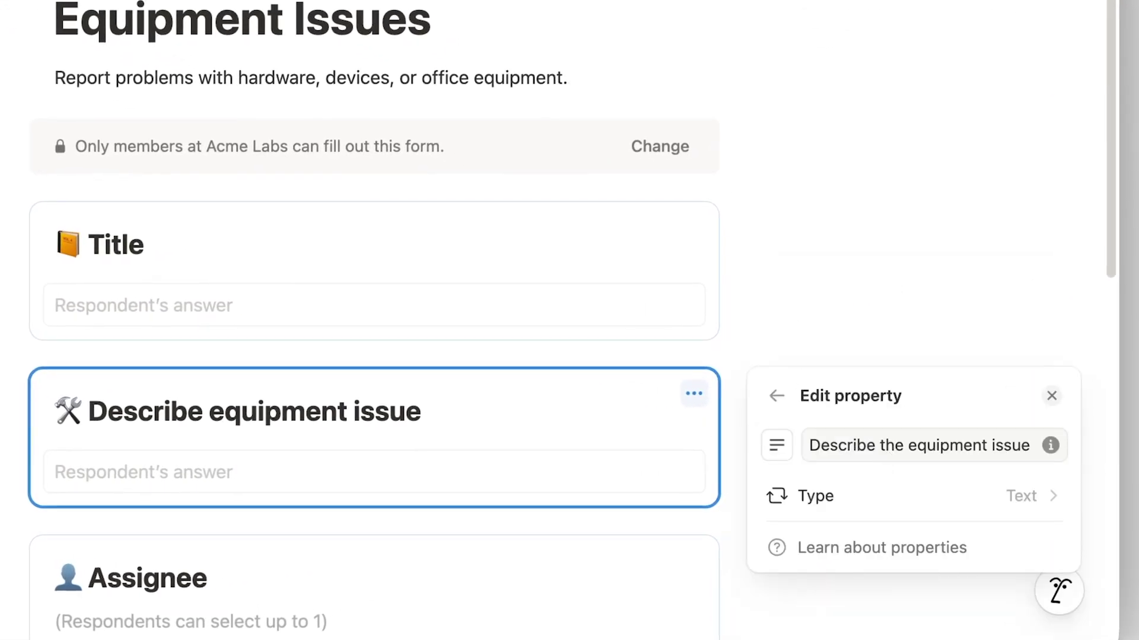
{"action": "left_click", "coordinate": [931, 266]}
{"action": "left_click", "coordinate": [931, 262]}
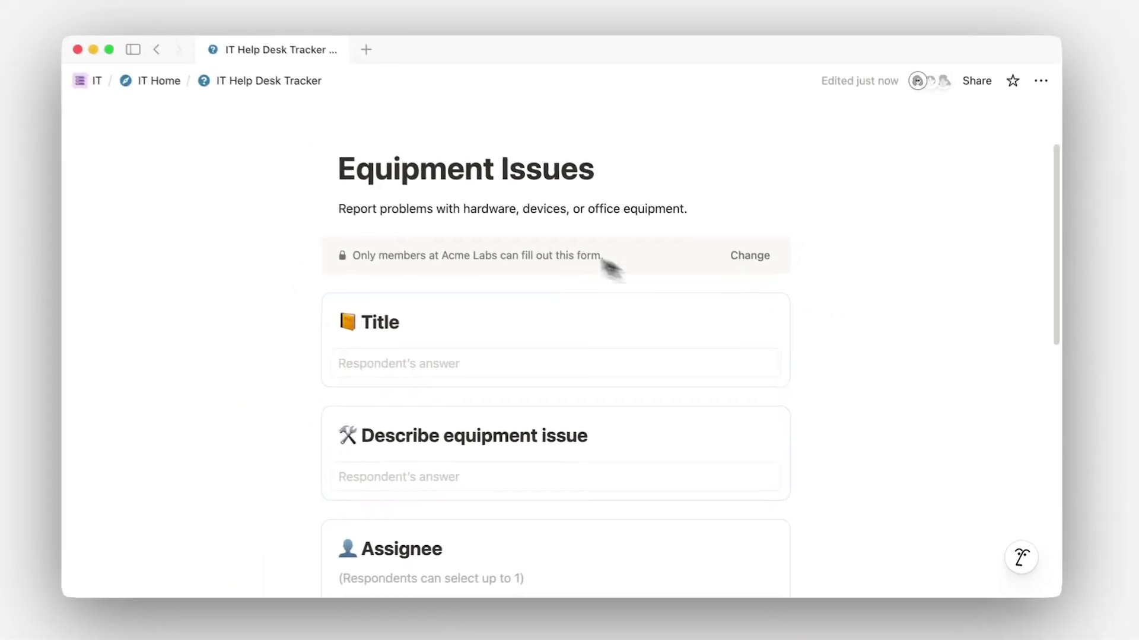
{"action": "left_click", "coordinate": [192, 193]}
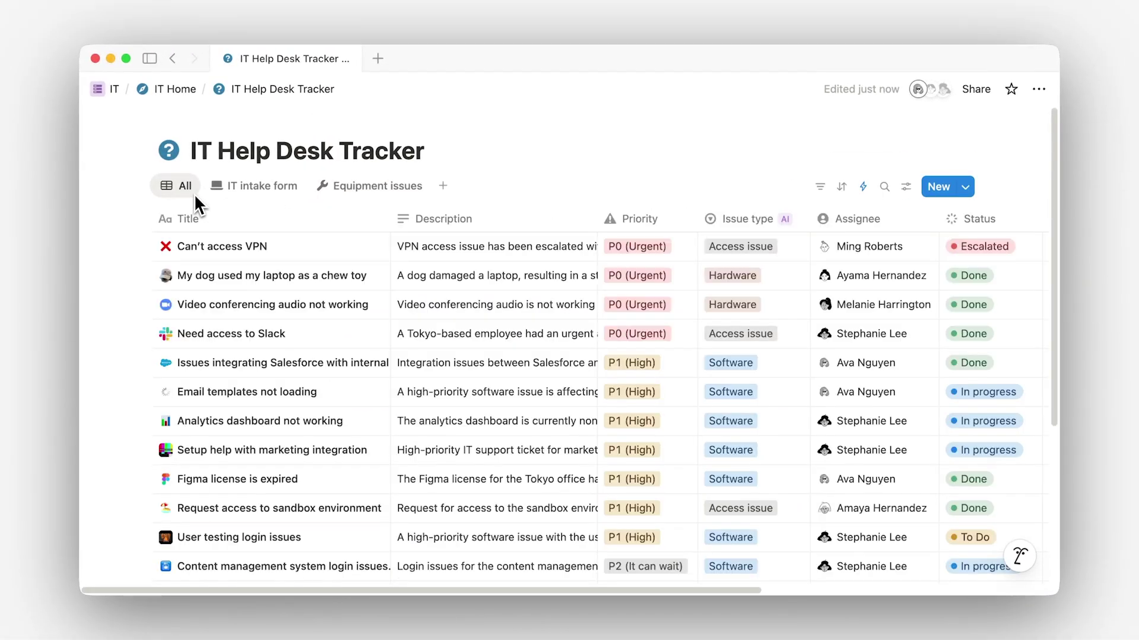